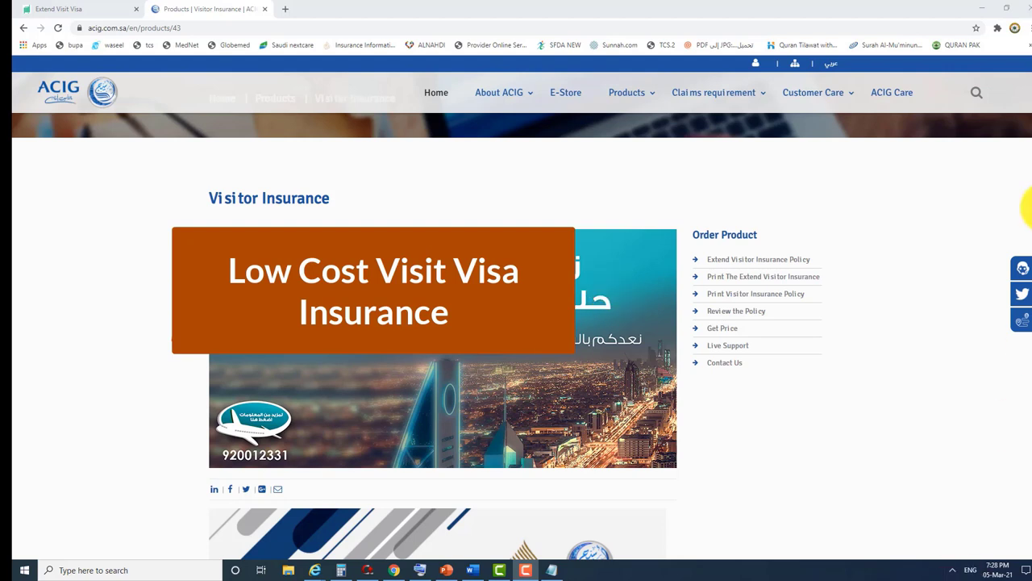
- Browse the product categories and choose 'Extend Visitor Insurance Policy' under Order Product
{"action": "left_click", "coordinate": [627, 91]}
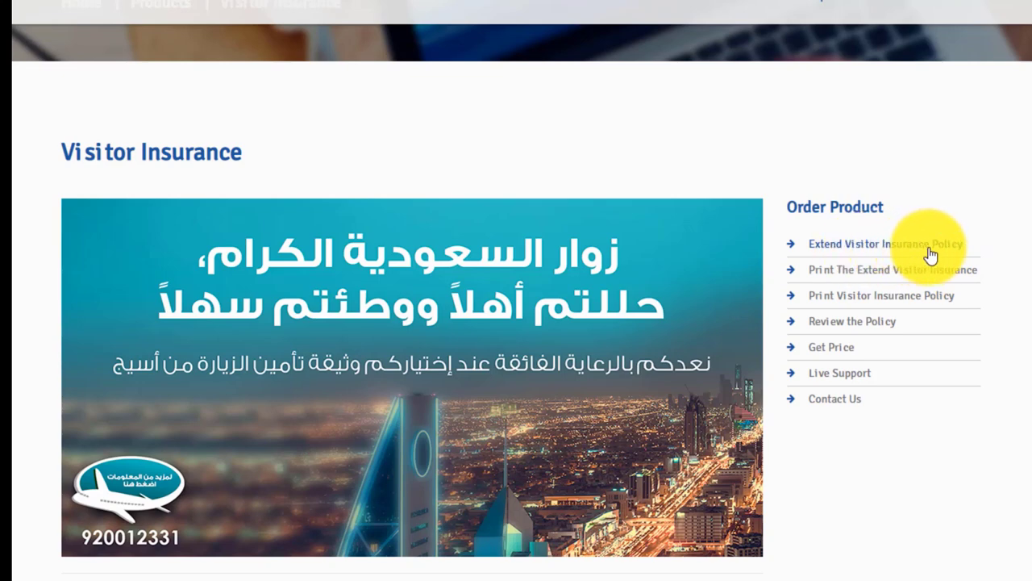
{"action": "left_click", "coordinate": [942, 246]}
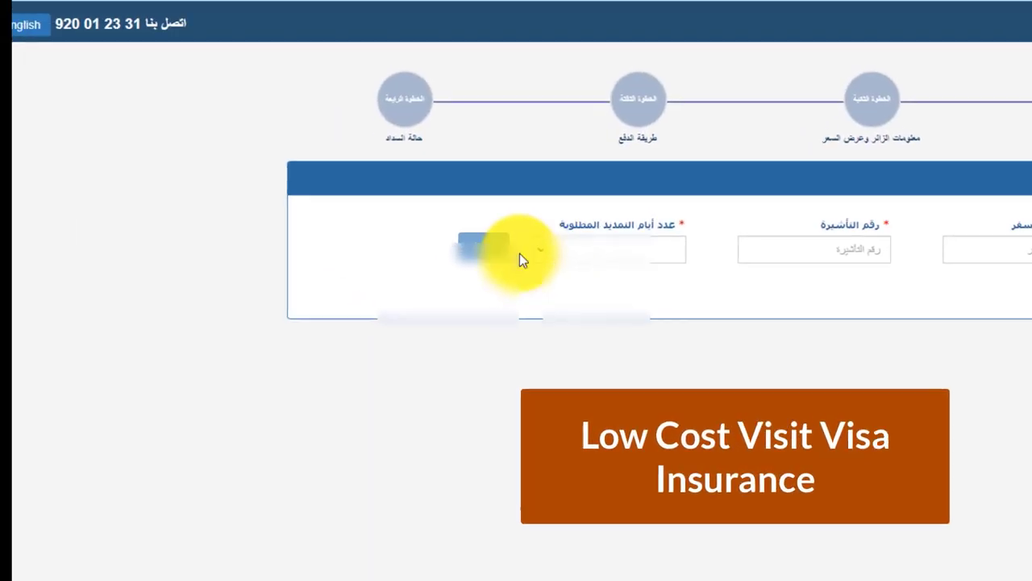
- Switch the form to English and autofill the saved passport and visa numbers
{"action": "left_click", "coordinate": [48, 38]}
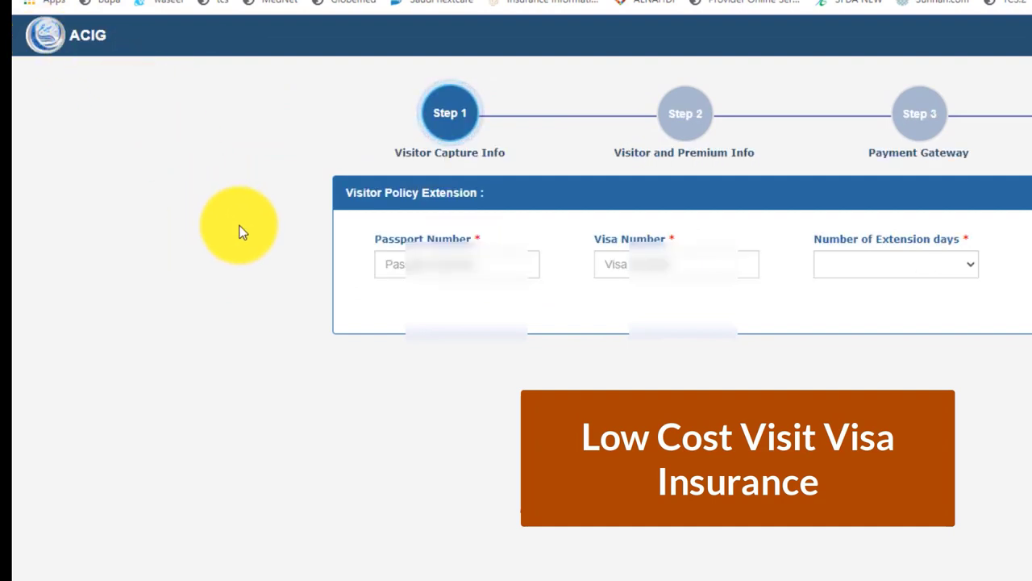
{"action": "left_click", "coordinate": [422, 260]}
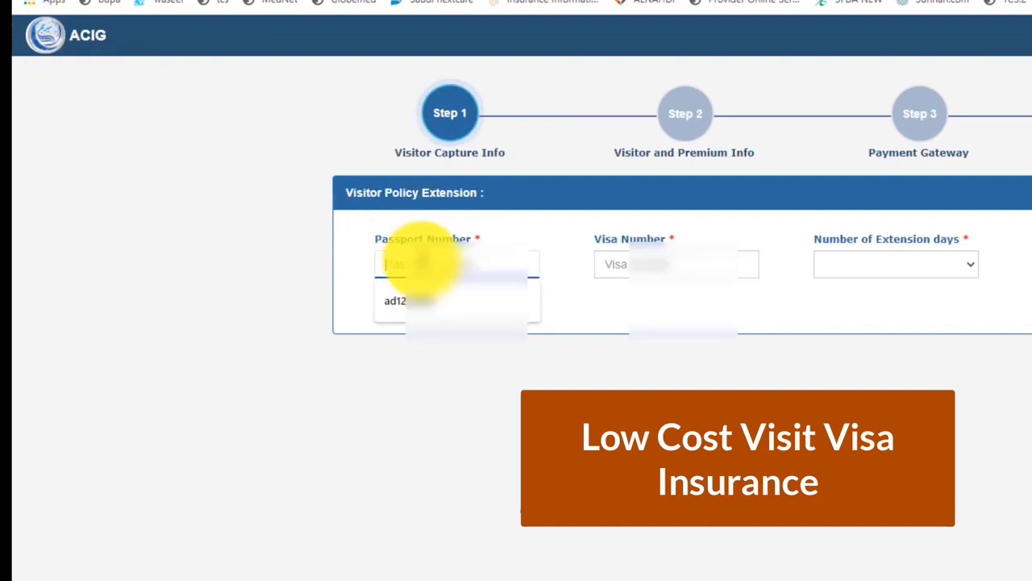
{"action": "left_click", "coordinate": [452, 298]}
{"action": "left_click", "coordinate": [686, 266]}
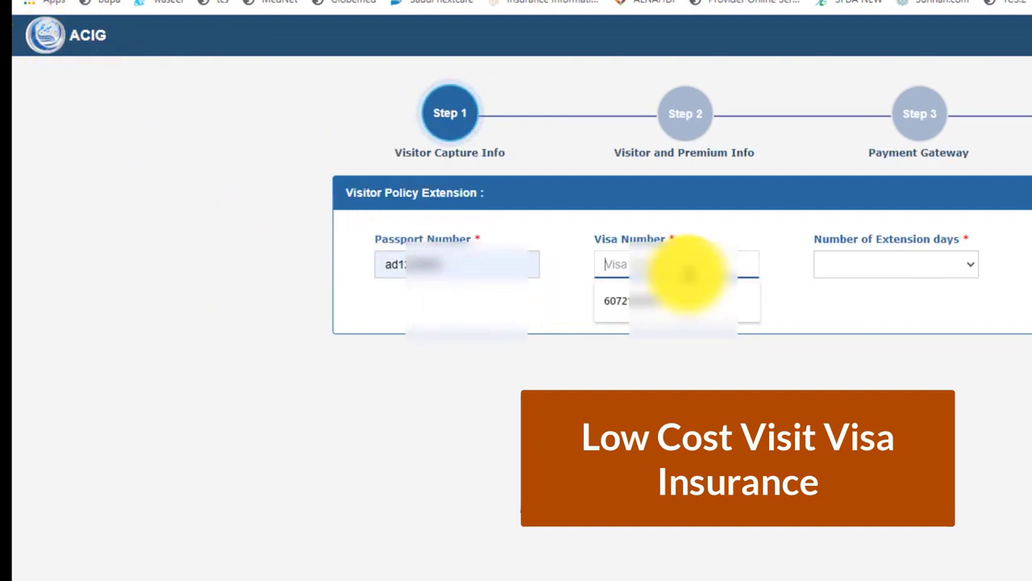
{"action": "left_click", "coordinate": [690, 303]}
- Choose 90 extension days and proceed to the Step 2 insured details
{"action": "left_click", "coordinate": [953, 264]}
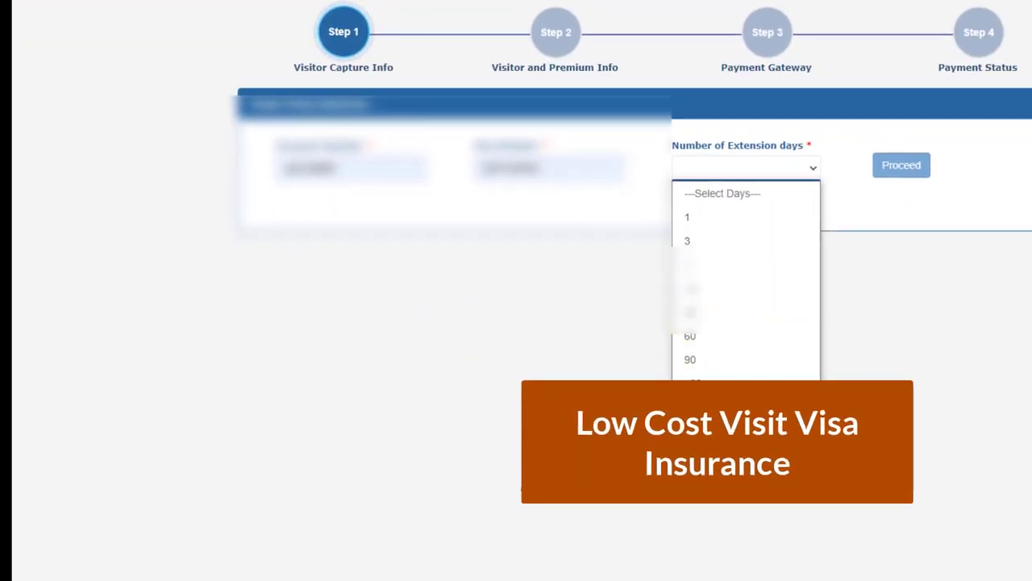
{"action": "left_click", "coordinate": [756, 359]}
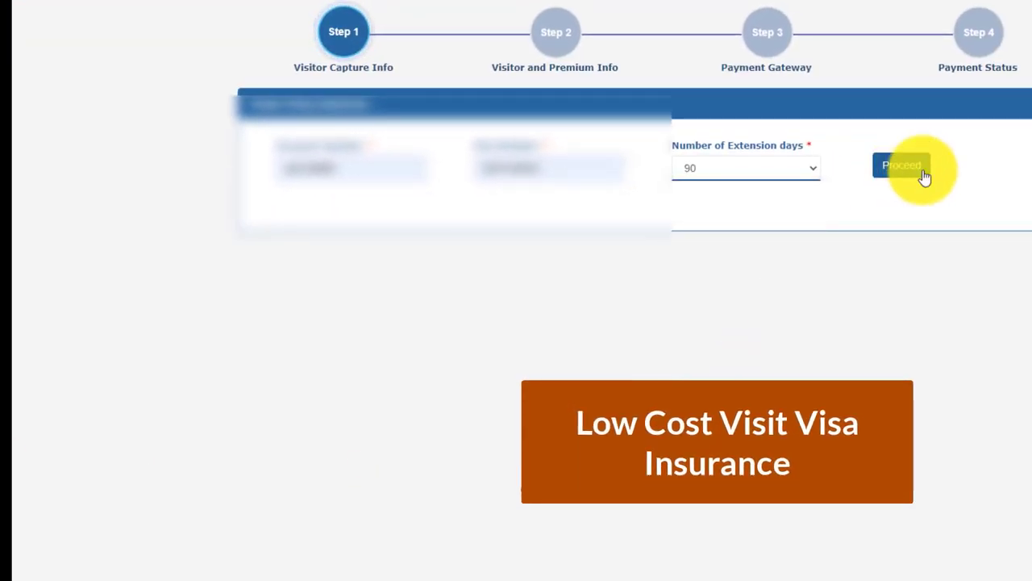
{"action": "left_click", "coordinate": [917, 170]}
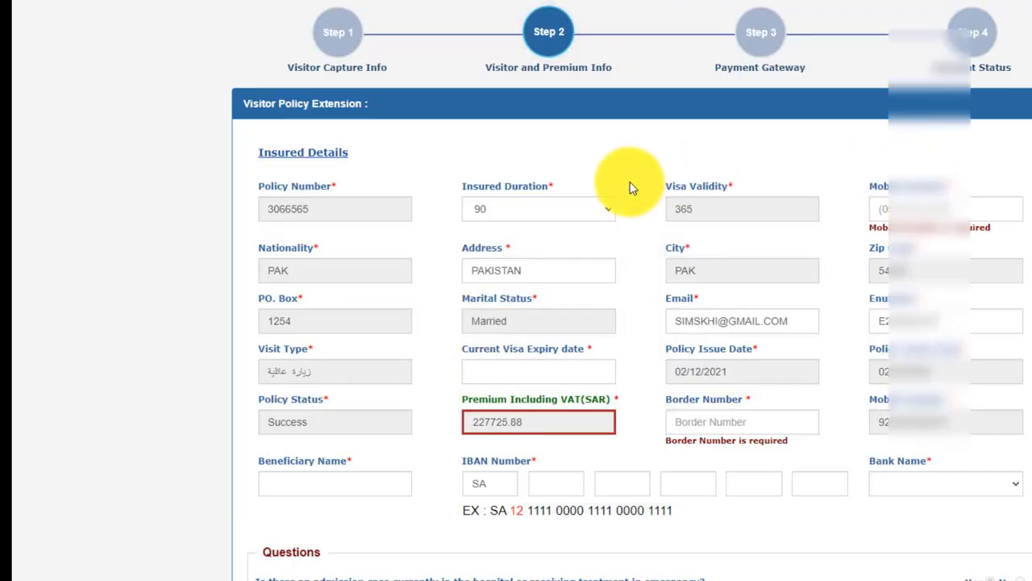
- Autofill the saved mobile number and overwrite the email field with the visitor's email address
{"action": "scroll", "coordinate": [820, 402], "scroll_direction": "down", "scroll_amount": 2}
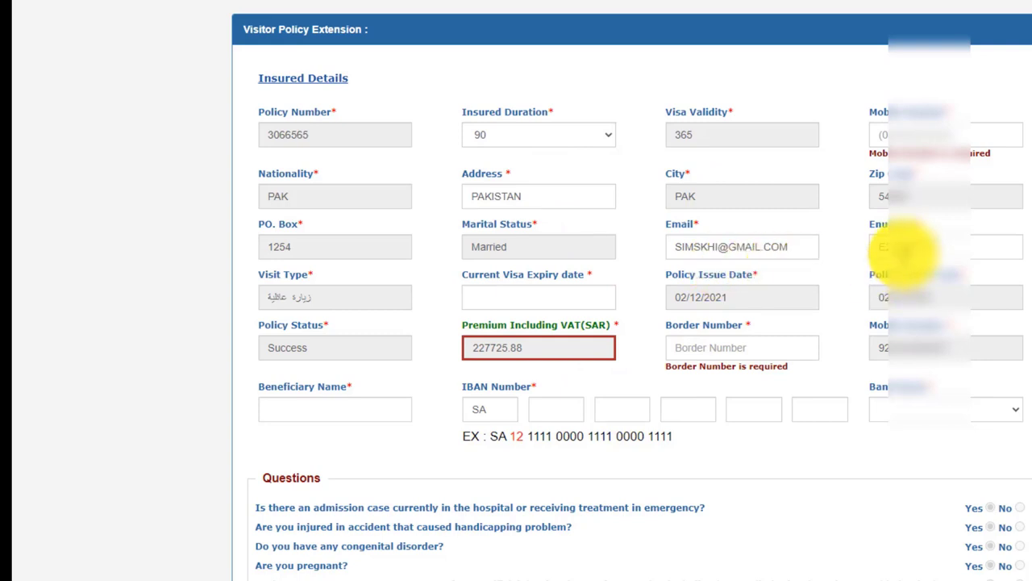
{"action": "left_click", "coordinate": [910, 134]}
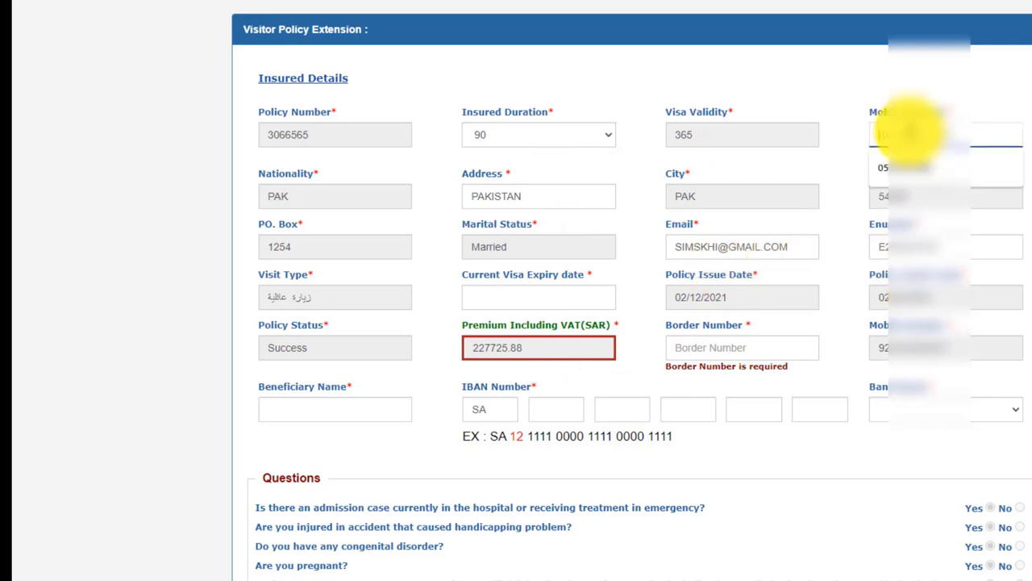
{"action": "left_click", "coordinate": [930, 167]}
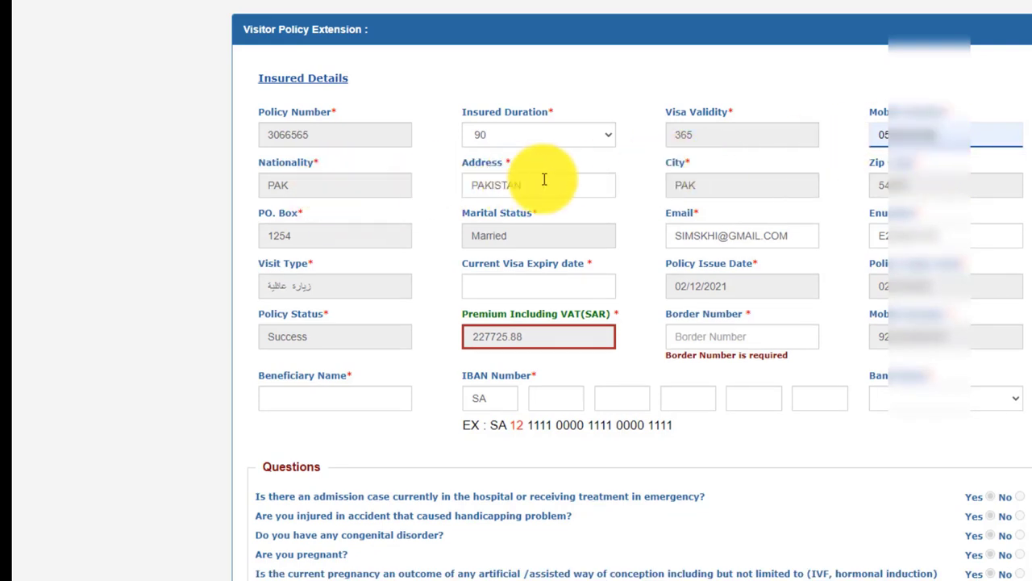
{"action": "triple_click", "coordinate": [703, 237]}
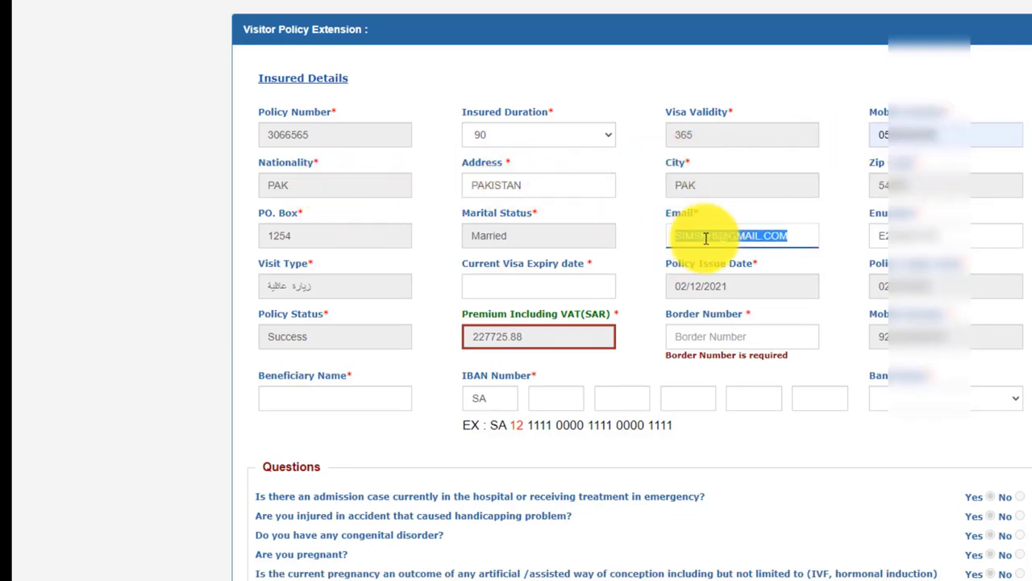
{"action": "triple_click", "coordinate": [726, 242]}
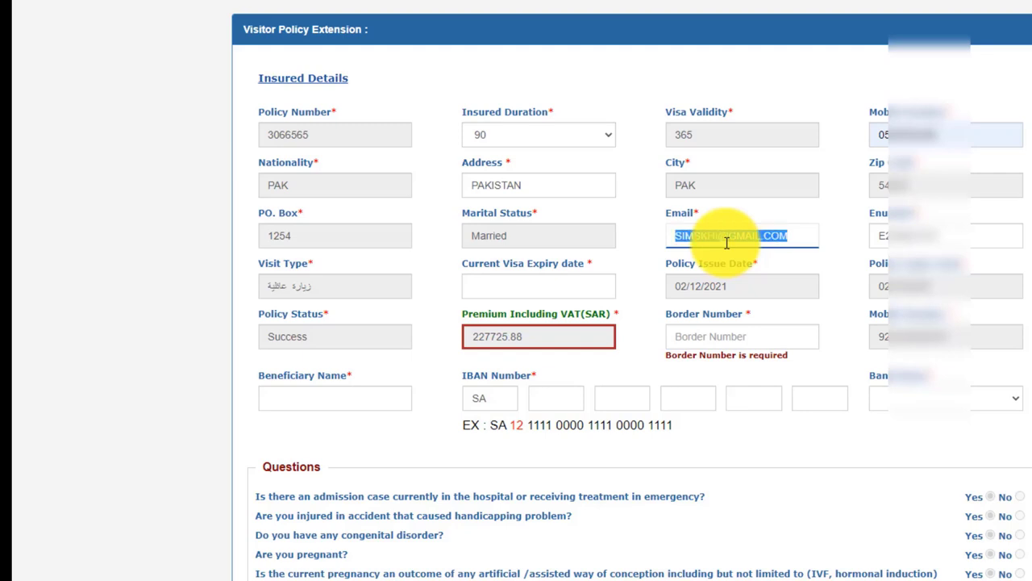
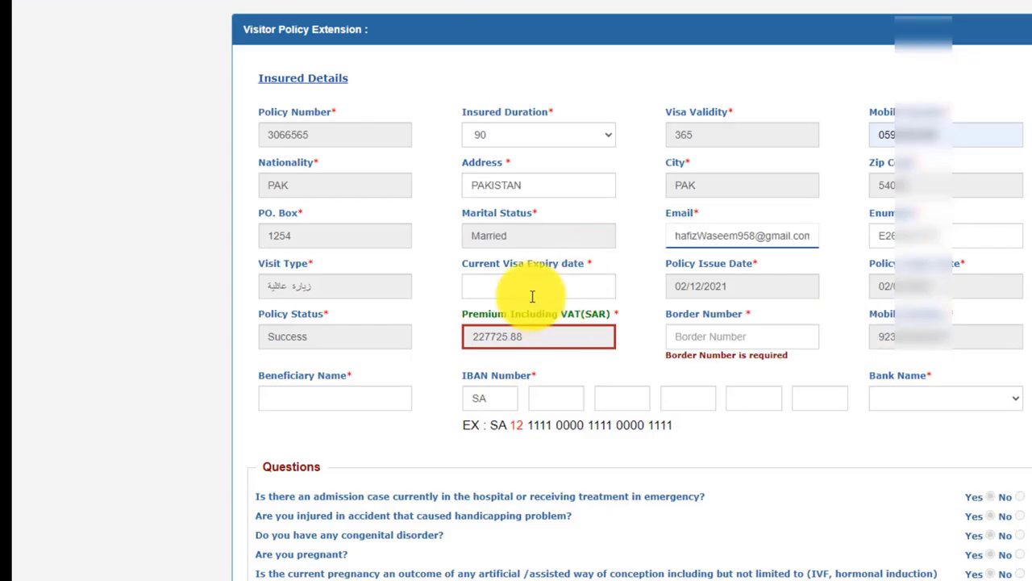
- Open the Current Visa Expiry calendar and check the visa expiry in Absher's Visitors List
{"action": "left_click", "coordinate": [536, 289]}
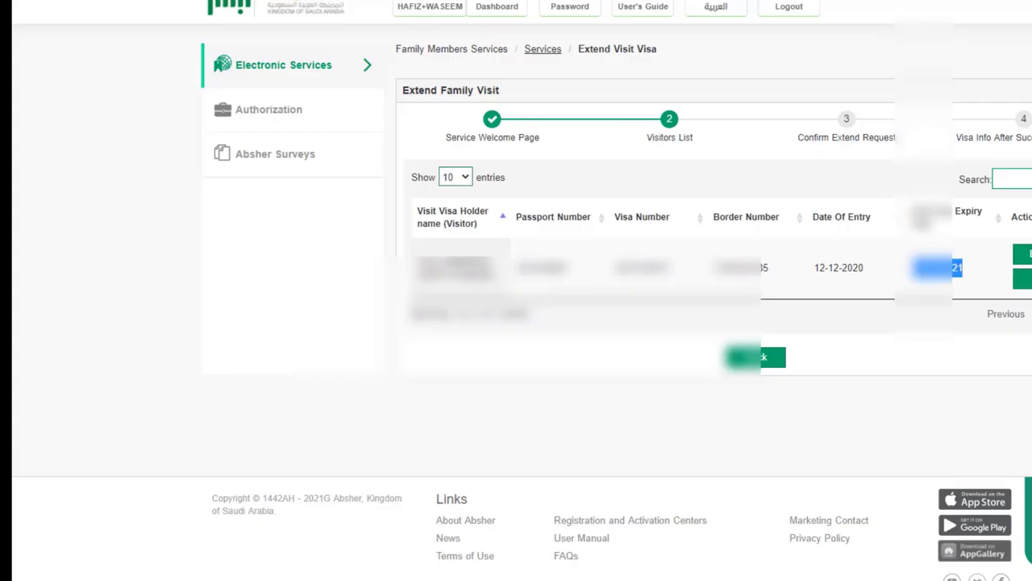
{"action": "left_click", "coordinate": [931, 273]}
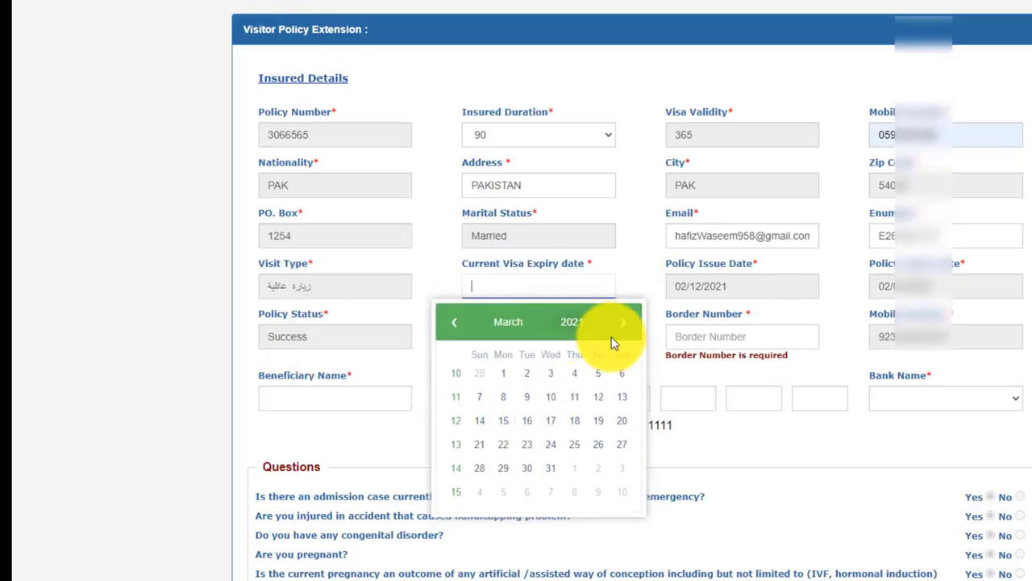
- Set the Current Visa Expiry date to 12/03/2021 and move to the Border Number field
{"action": "left_click", "coordinate": [598, 399]}
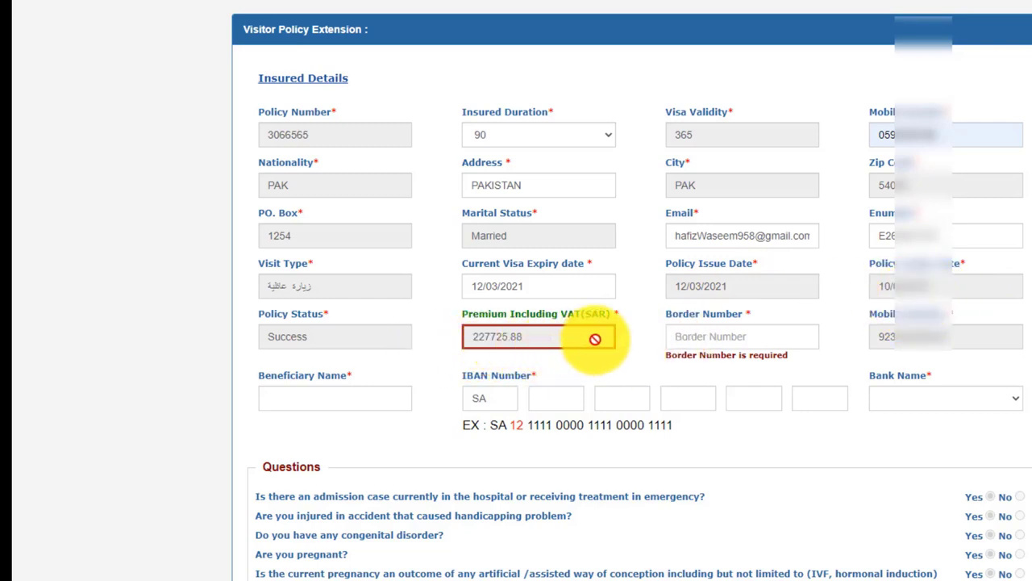
{"action": "left_click", "coordinate": [721, 339]}
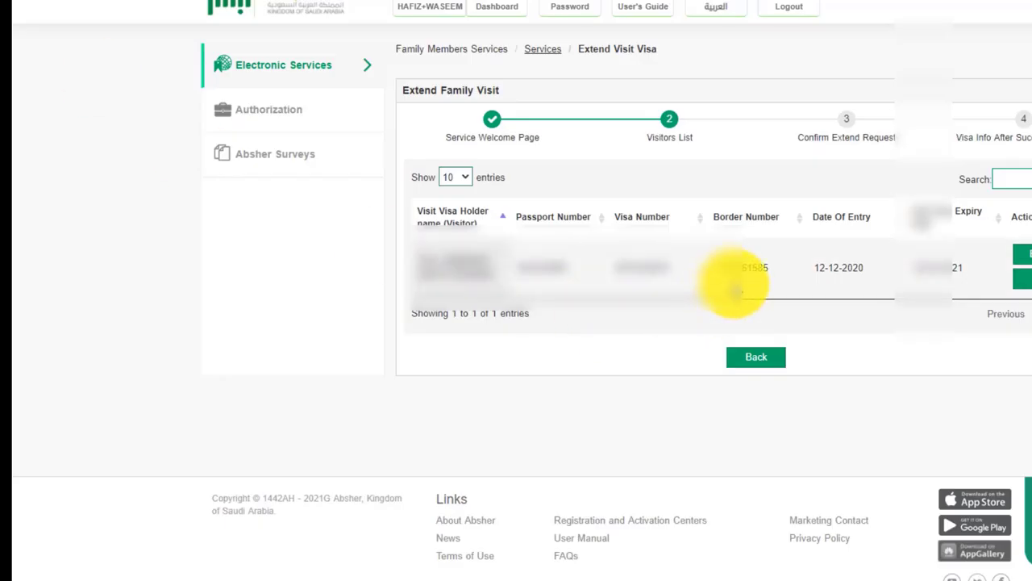
- Copy the visitor's border number from Absher into the form's Border Number field
{"action": "double_click", "coordinate": [749, 268]}
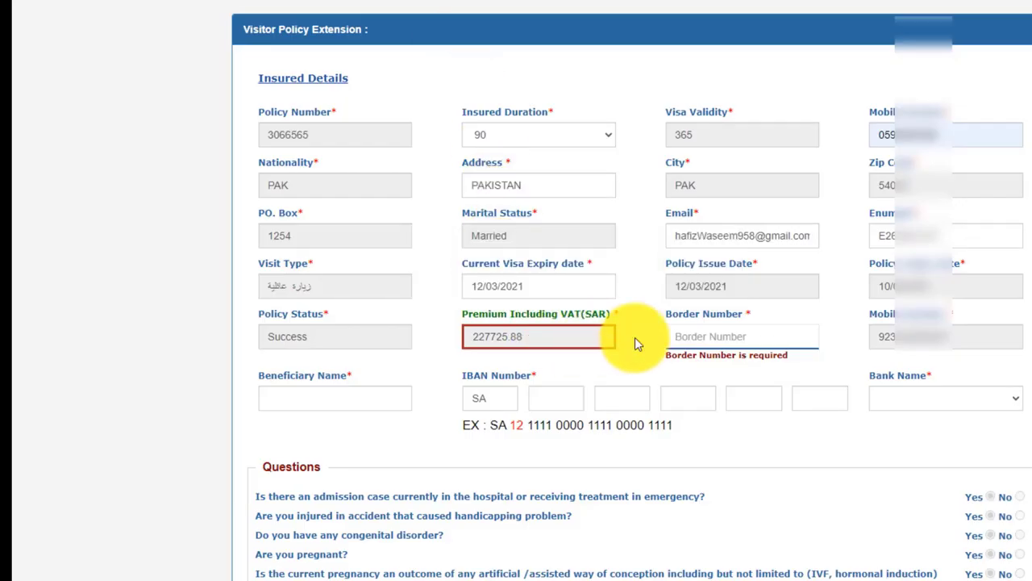
{"action": "left_click", "coordinate": [733, 339]}
{"action": "key", "text": "ctrl+v"}
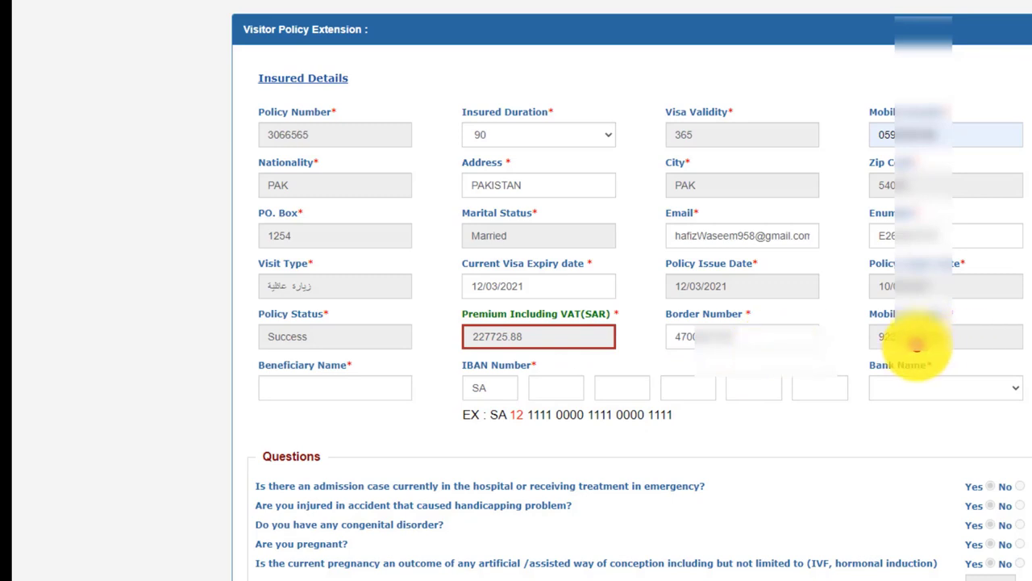
- Enter the beneficiary name and copy the IBAN from the saved notes
{"action": "left_click", "coordinate": [312, 387]}
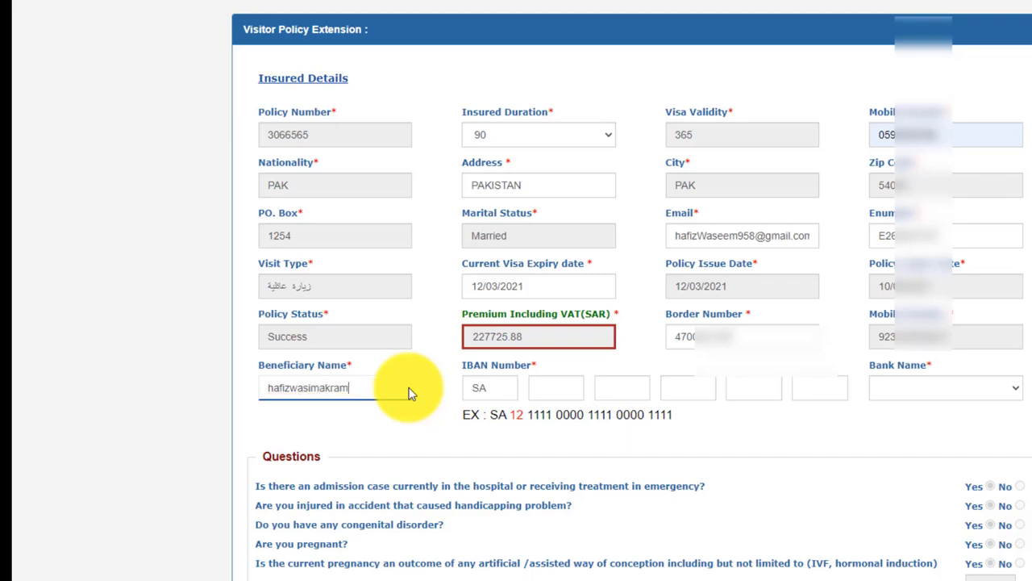
{"action": "left_click", "coordinate": [579, 389]}
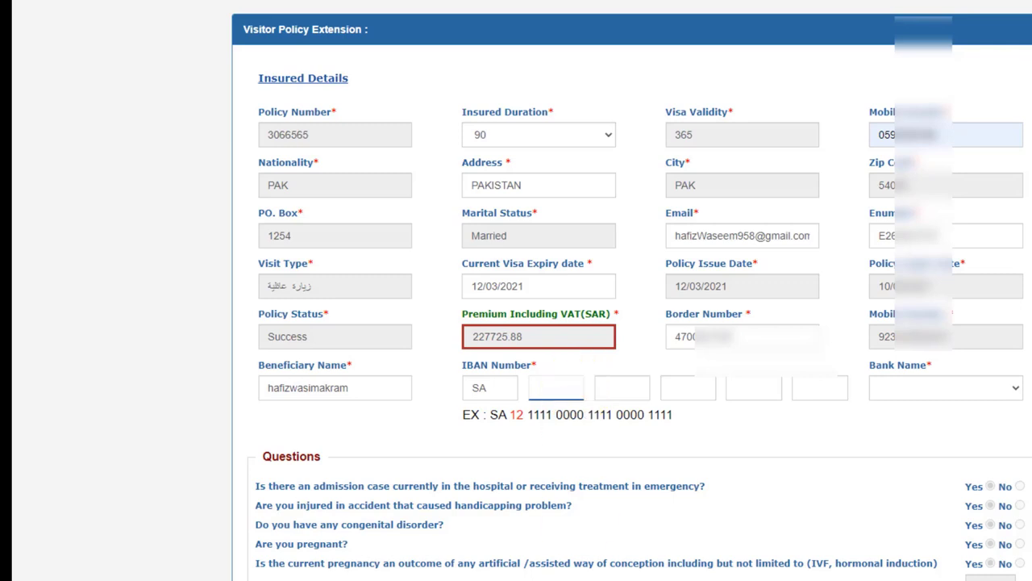
{"action": "key", "text": "alt+Tab"}
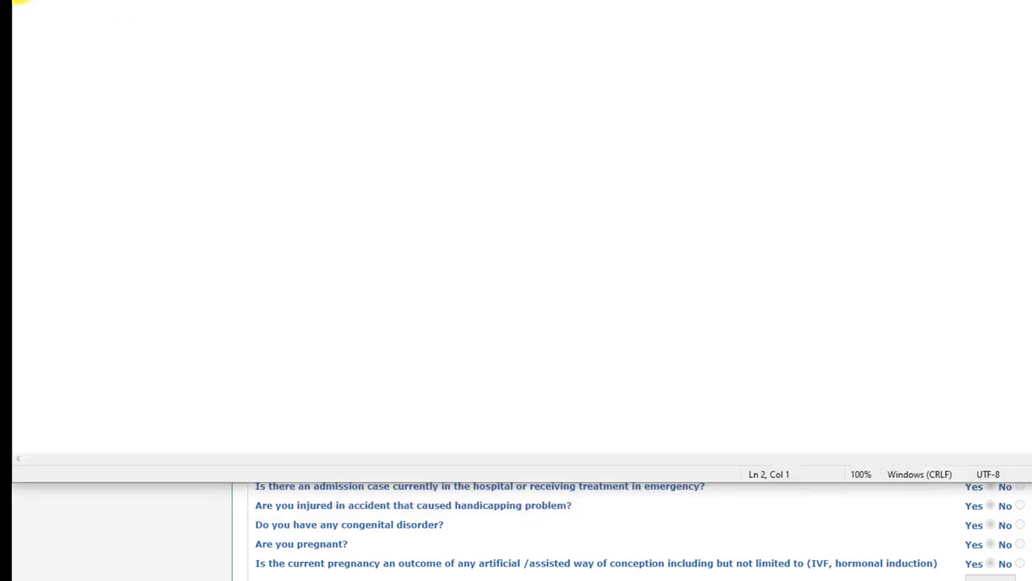
{"action": "key", "text": "BackSpace"}
{"action": "key", "text": "alt+Tab"}
- Clear the wrongly pasted digits and paste the full IBAN so the bank name fills in
{"action": "left_click", "coordinate": [578, 389]}
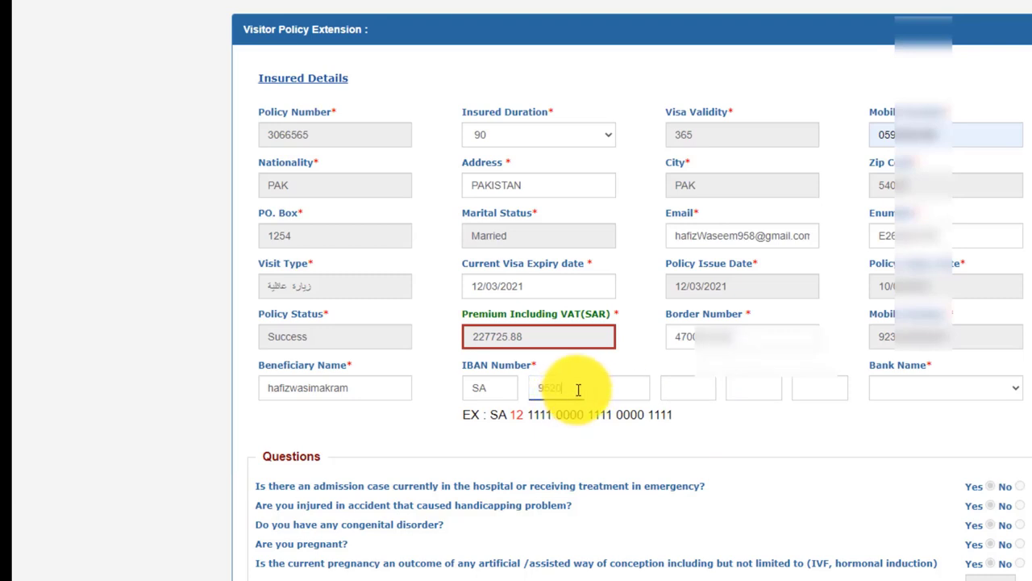
{"action": "left_click", "coordinate": [634, 388]}
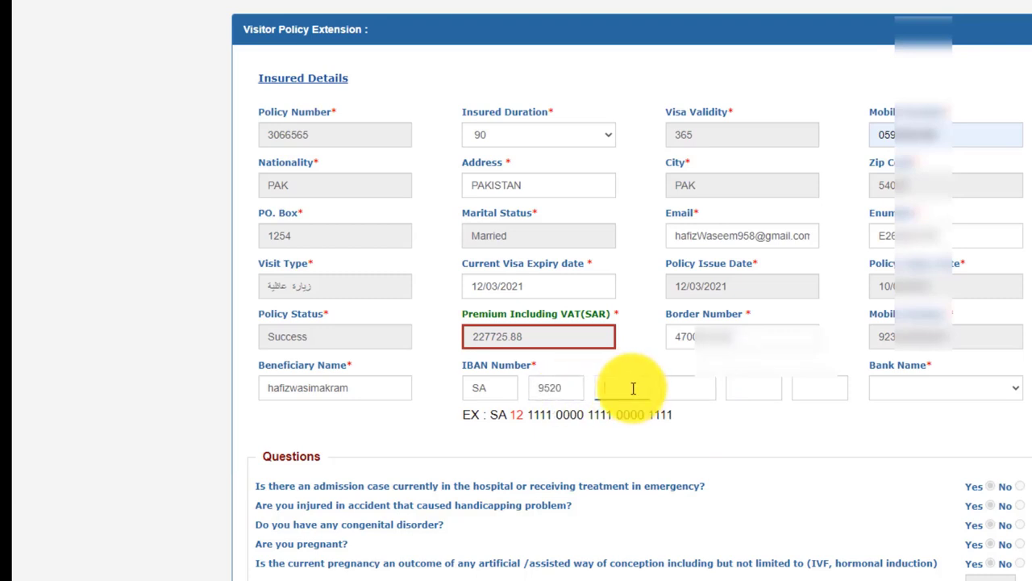
{"action": "double_click", "coordinate": [558, 387]}
{"action": "key", "text": "BackSpace"}
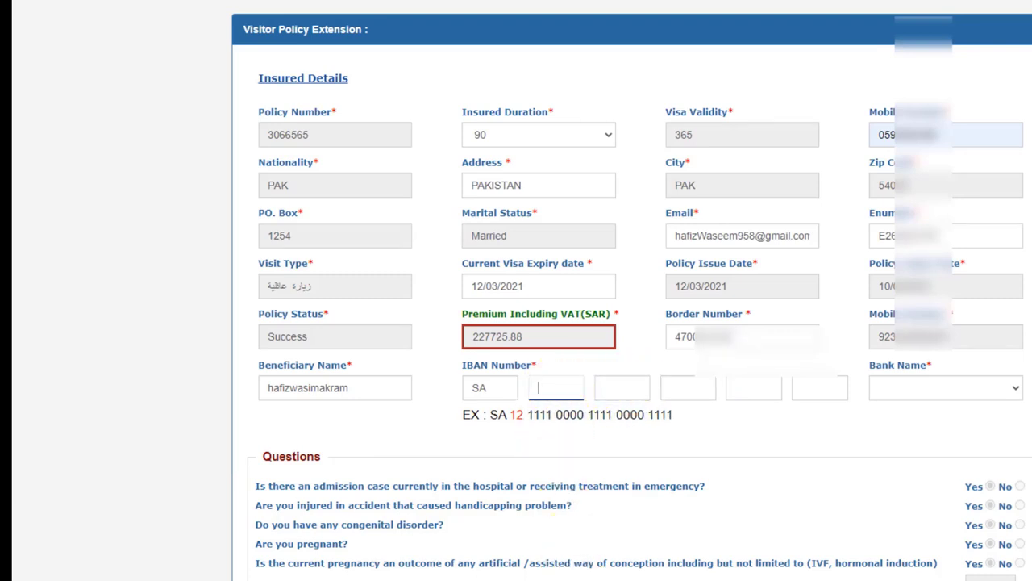
{"action": "key", "text": "ctrl+v"}
{"action": "scroll", "coordinate": [606, 458], "scroll_direction": "down", "scroll_amount": 2}
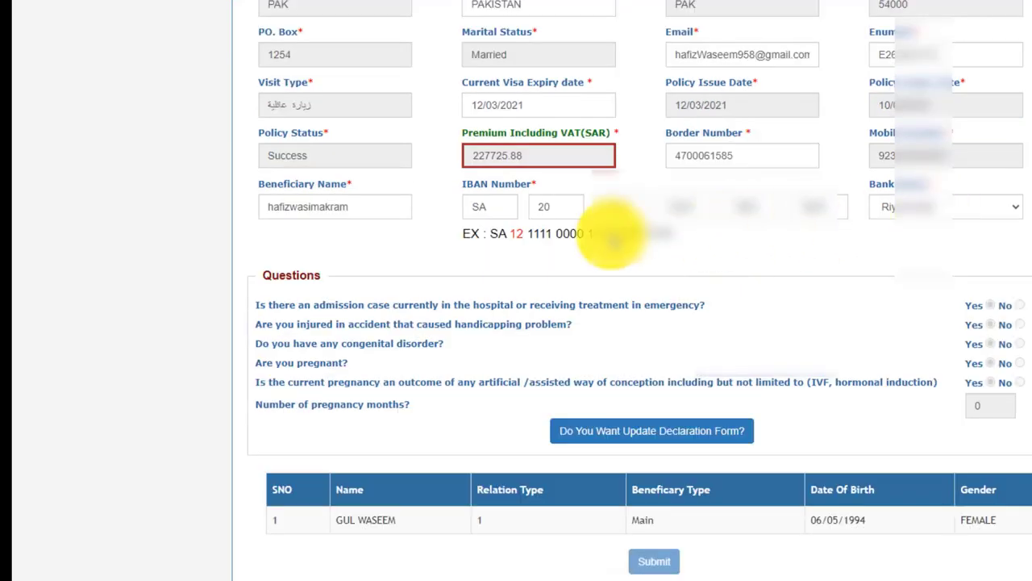
- Keep the auto-filled bank and answer No to hospital admission, accident, congenital disorder and pregnancy
{"action": "left_click", "coordinate": [951, 212]}
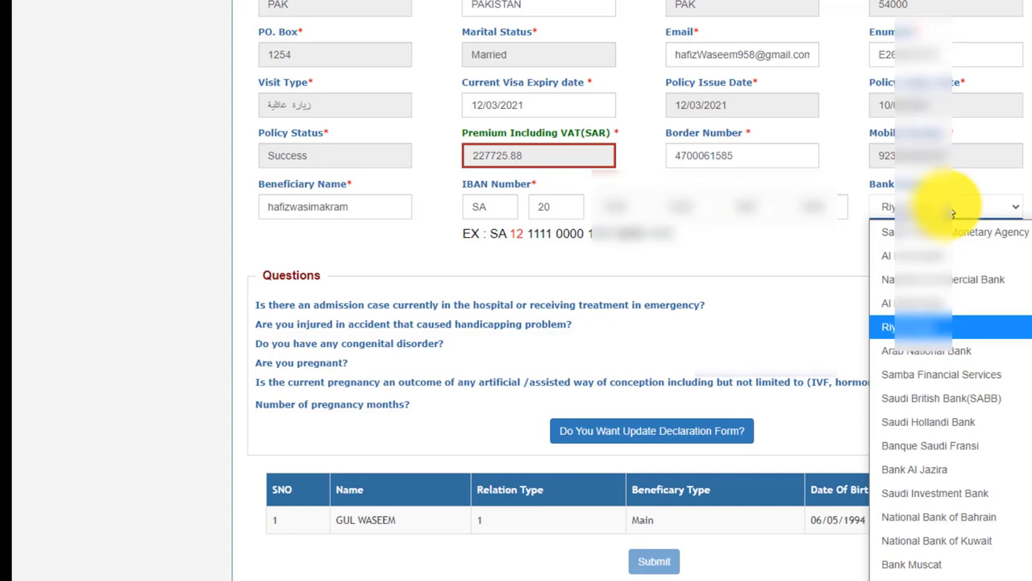
{"action": "left_click", "coordinate": [952, 211]}
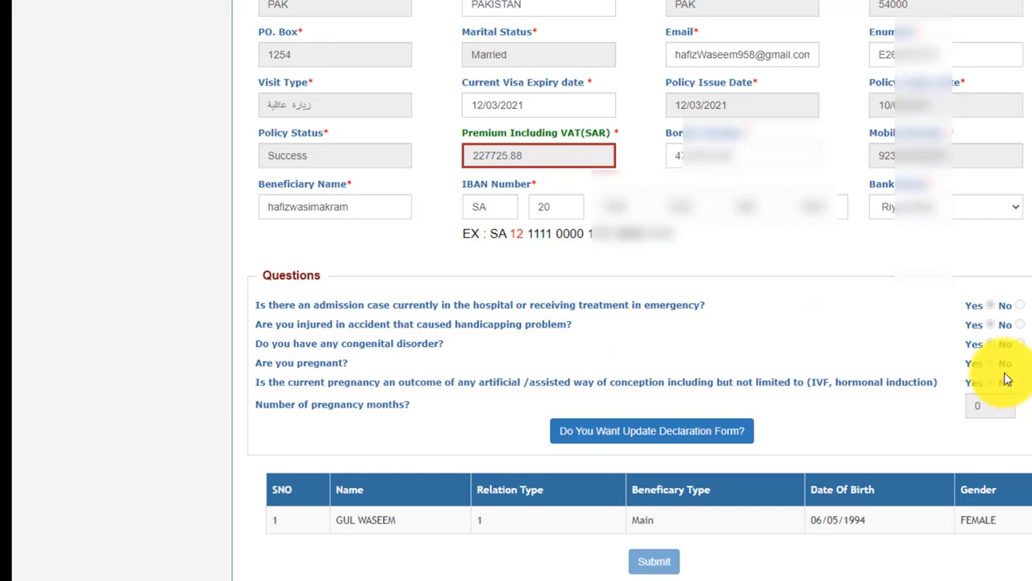
{"action": "left_click", "coordinate": [686, 430]}
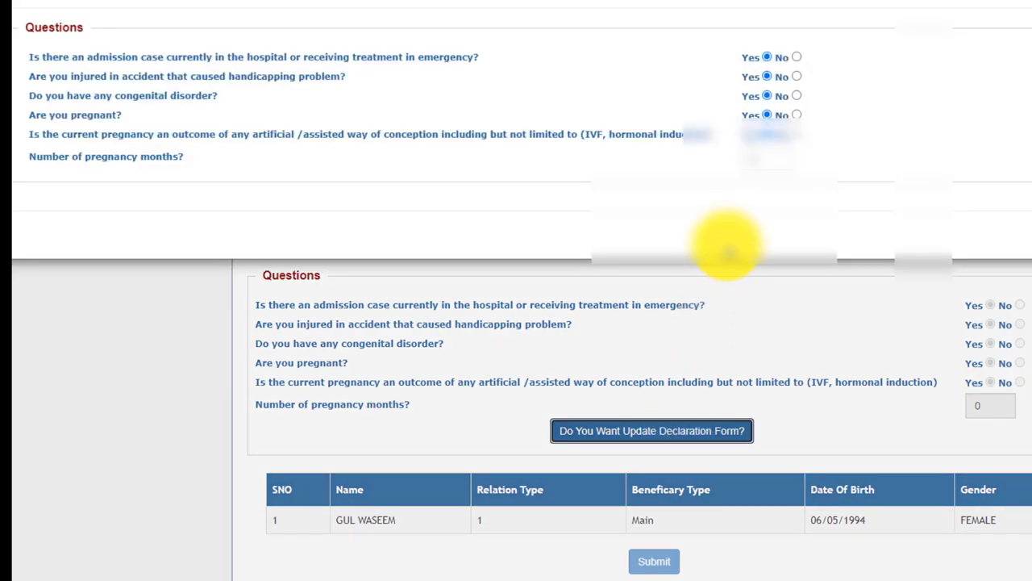
{"action": "left_click", "coordinate": [797, 57]}
{"action": "left_click", "coordinate": [797, 77]}
{"action": "left_click", "coordinate": [797, 96]}
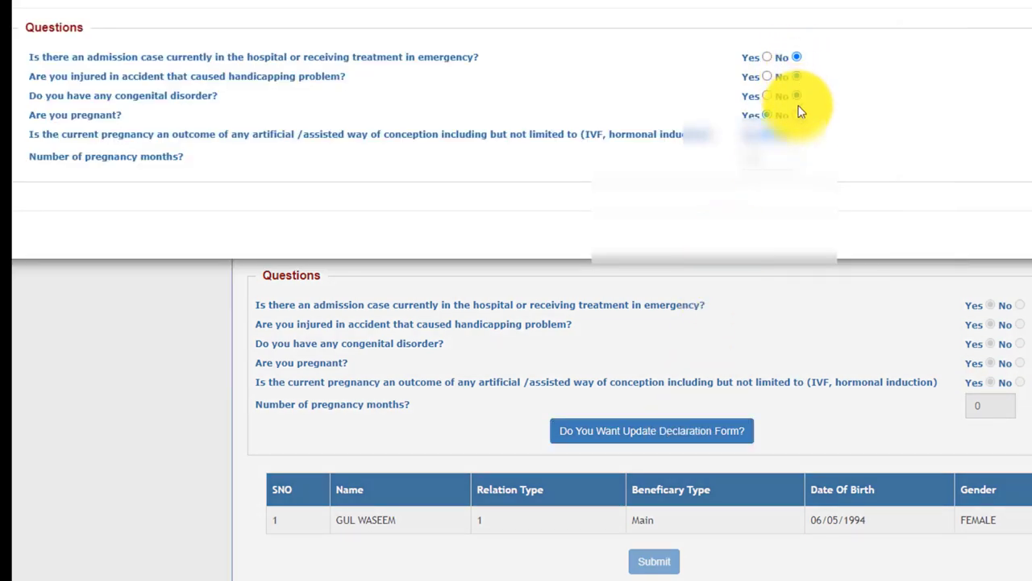
{"action": "left_click", "coordinate": [797, 115]}
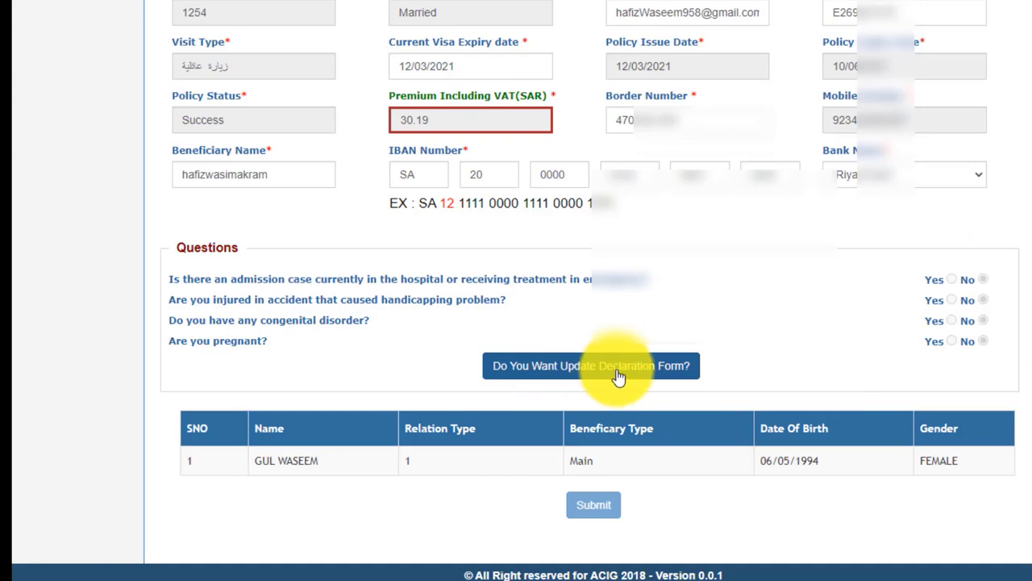
- Reopen the Declaration Form to verify the No answers, then close it
{"action": "left_click", "coordinate": [655, 376]}
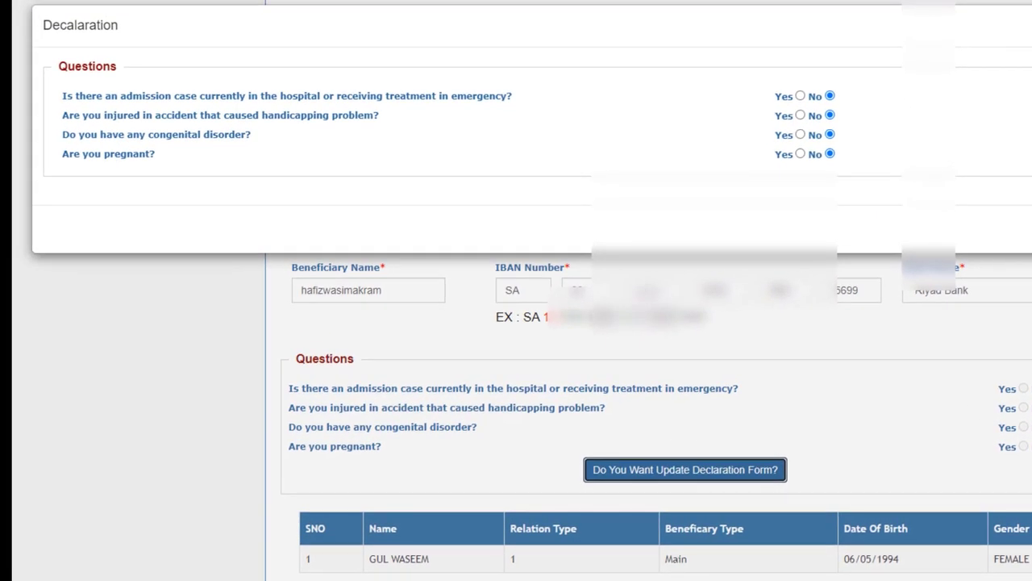
{"action": "left_click", "coordinate": [703, 523]}
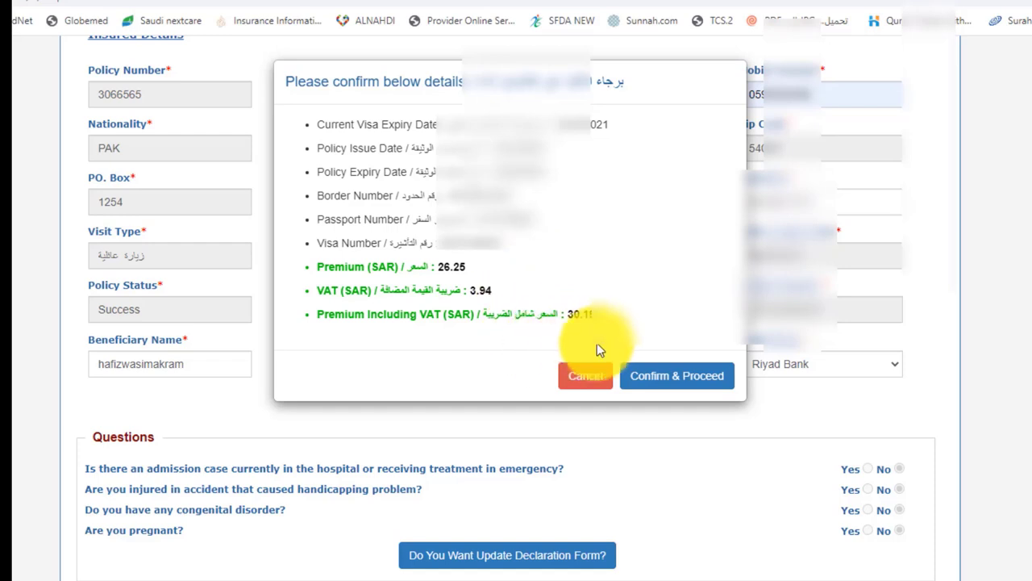
- Confirm the details, select mada as the payment type, and pay the 30.19 SAR
{"action": "left_click", "coordinate": [661, 385]}
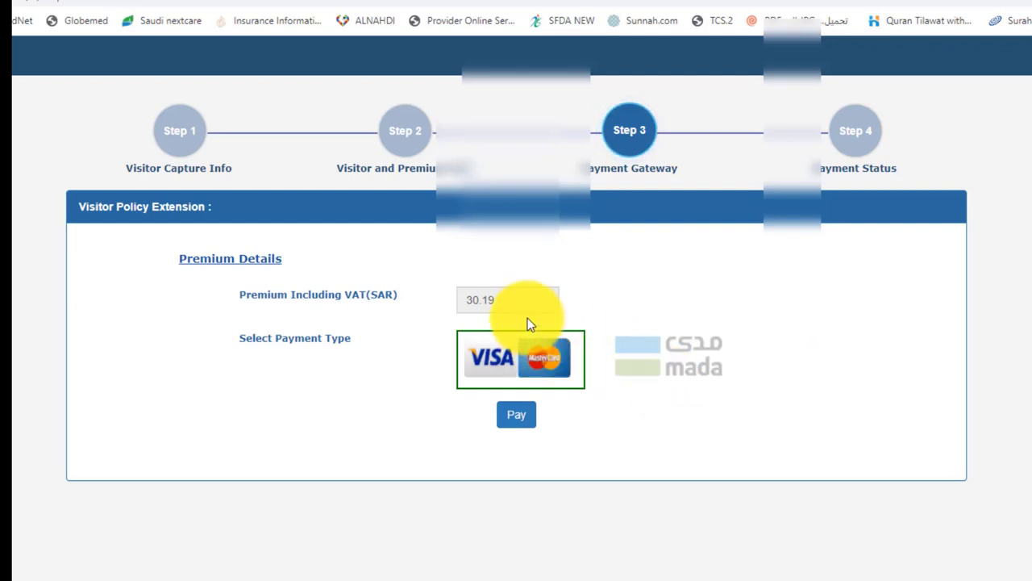
{"action": "left_click", "coordinate": [492, 300]}
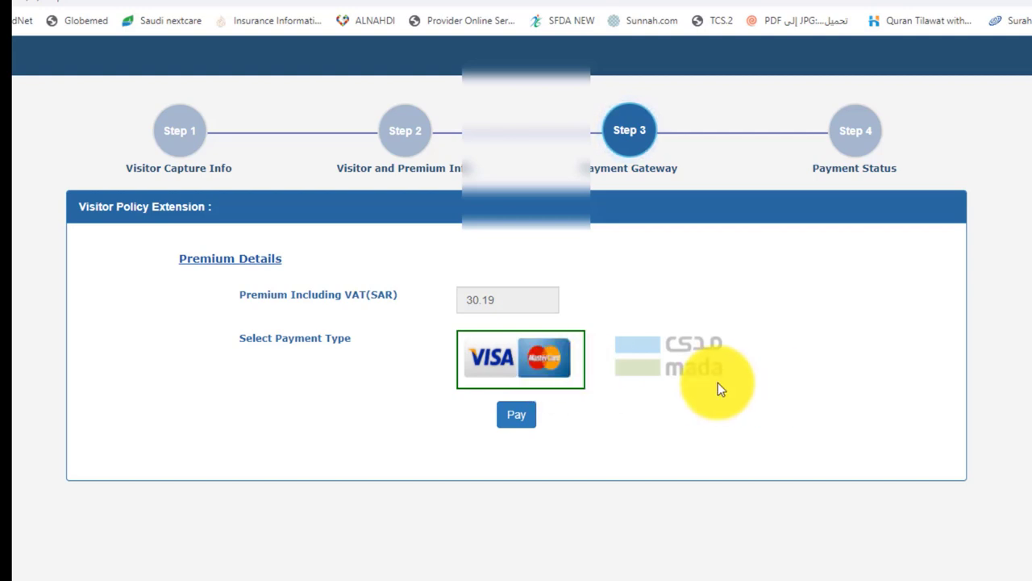
{"action": "left_click", "coordinate": [678, 382]}
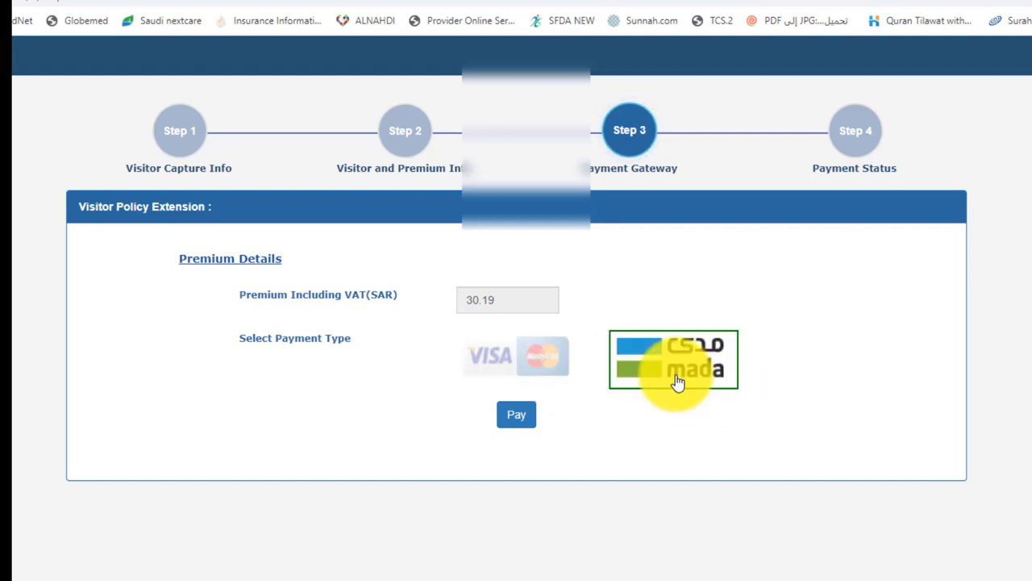
{"action": "left_click", "coordinate": [513, 425]}
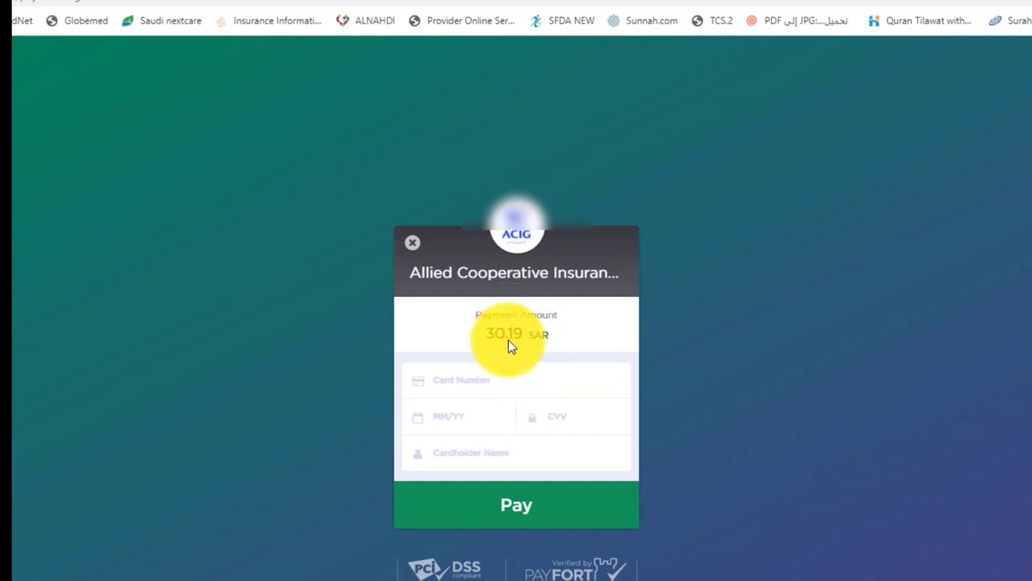
- Enter the mada card number in PayFort's Card Number field for the 30.19 SAR payment
{"action": "left_click", "coordinate": [502, 386]}
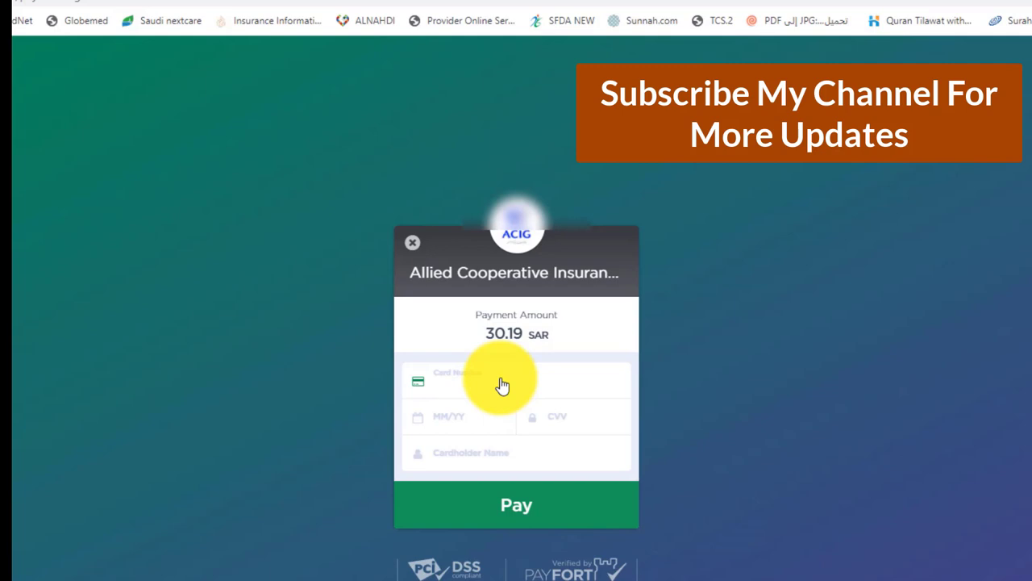
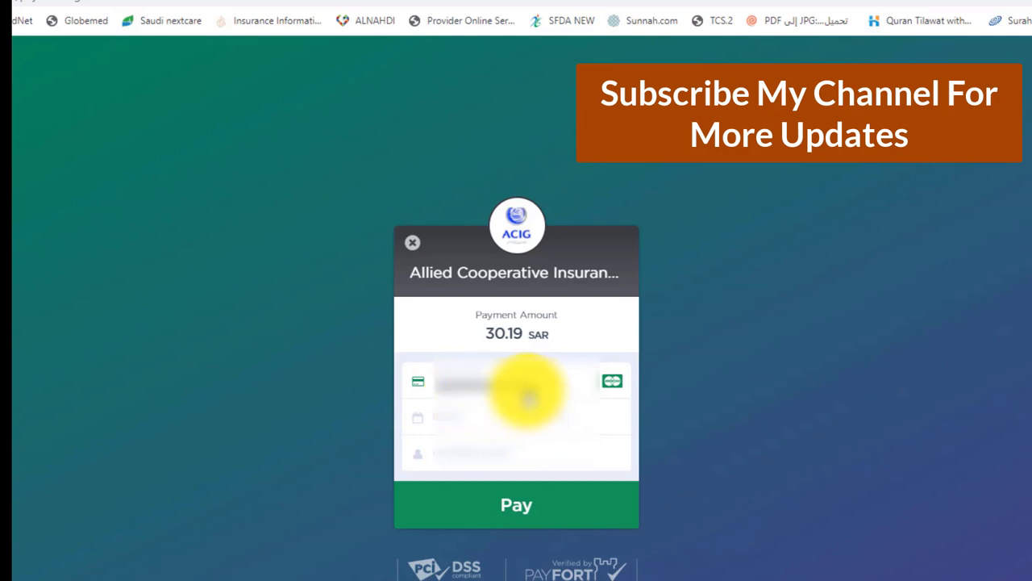
{"action": "left_click", "coordinate": [479, 419]}
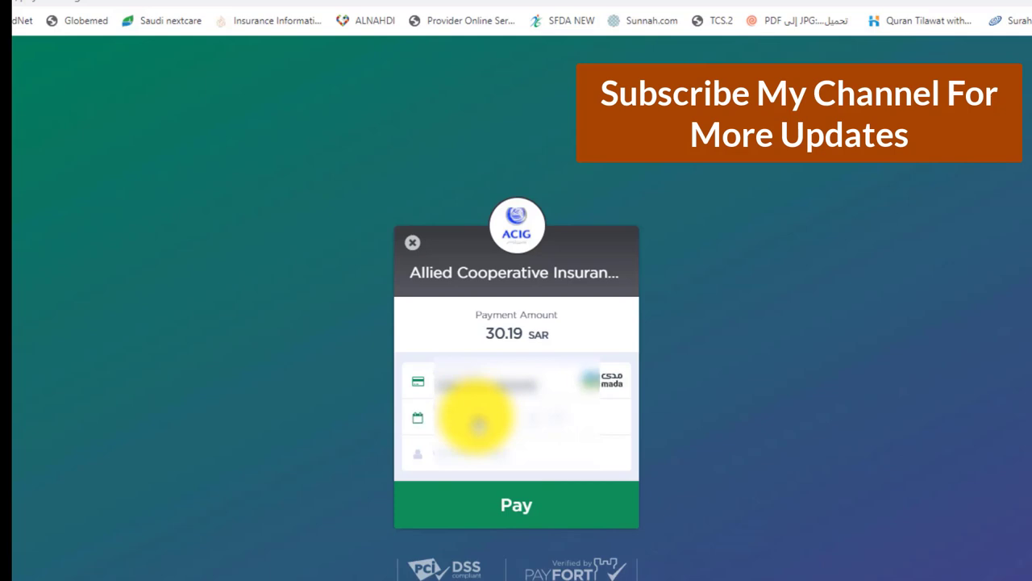